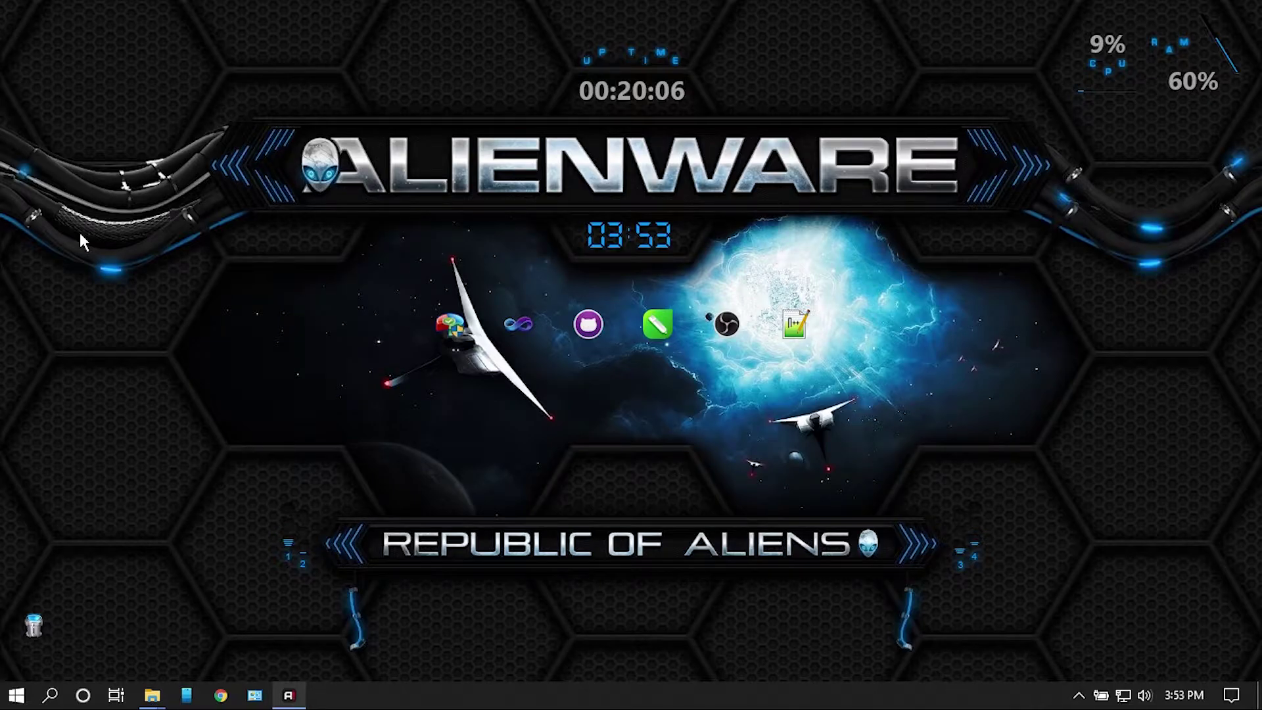
Step: Check the computer's folders and drives in a maximized File Explorer window, and close it
{"action": "key", "text": "super+e"}
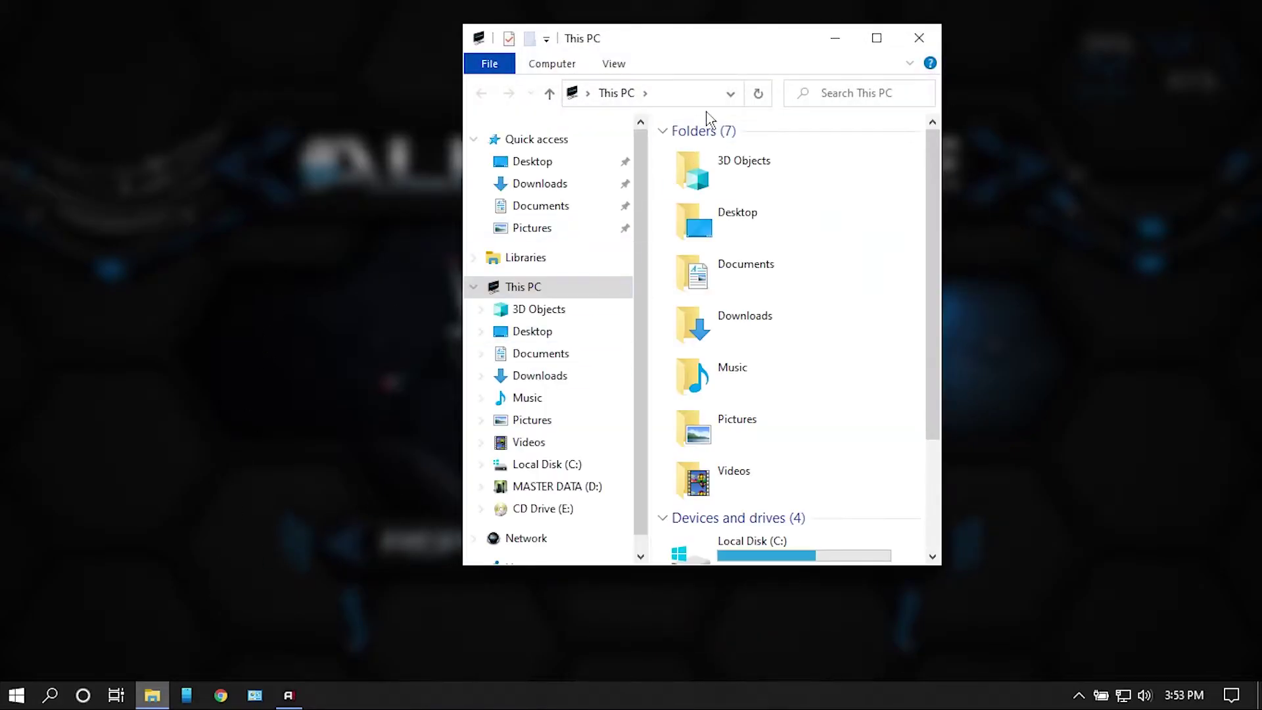
{"action": "left_click", "coordinate": [874, 39]}
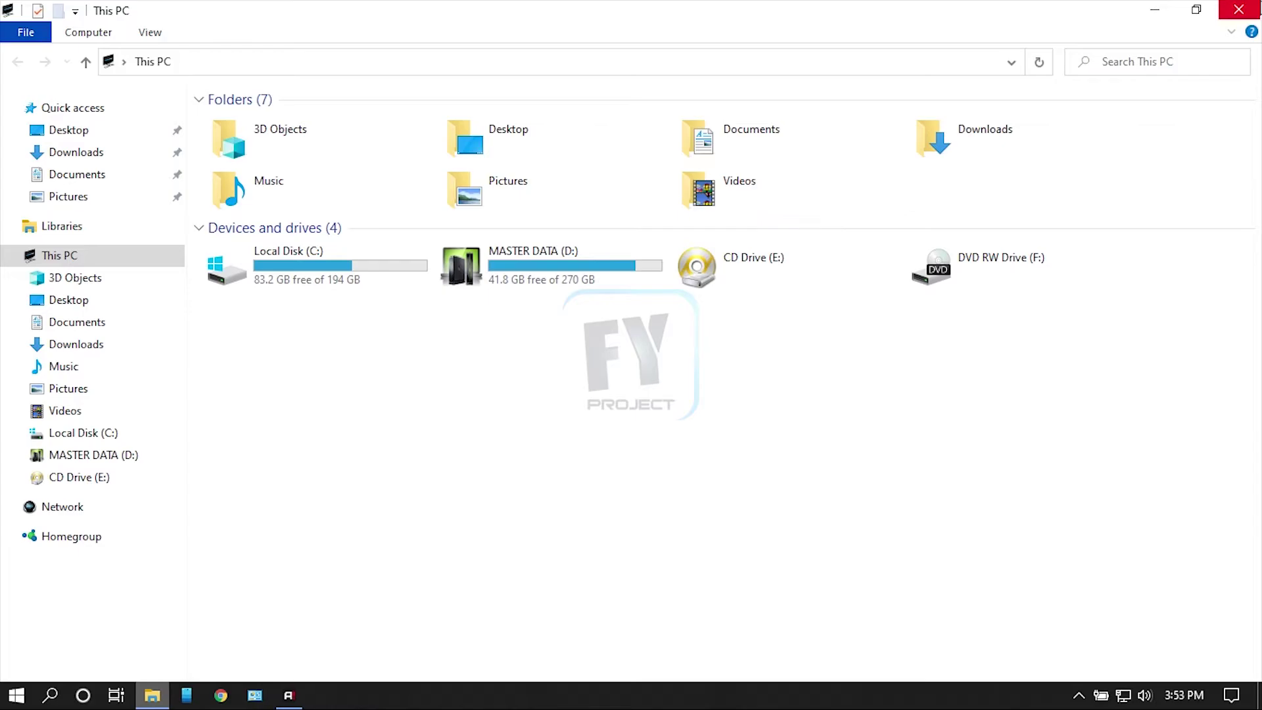
{"action": "left_click", "coordinate": [1239, 10]}
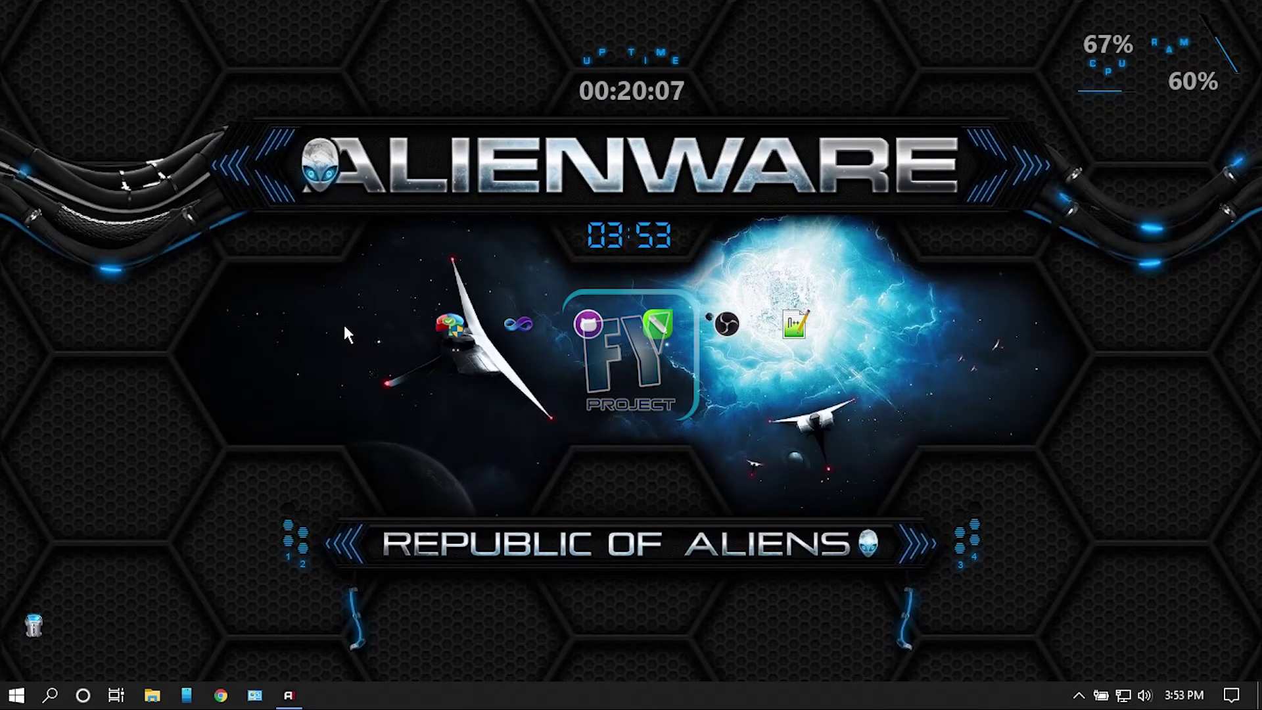
Step: Launch AOMEI Partition Assistant from the desktop and allow it to make changes to the device
{"action": "right_click", "coordinate": [294, 262]}
{"action": "left_click", "coordinate": [490, 325]}
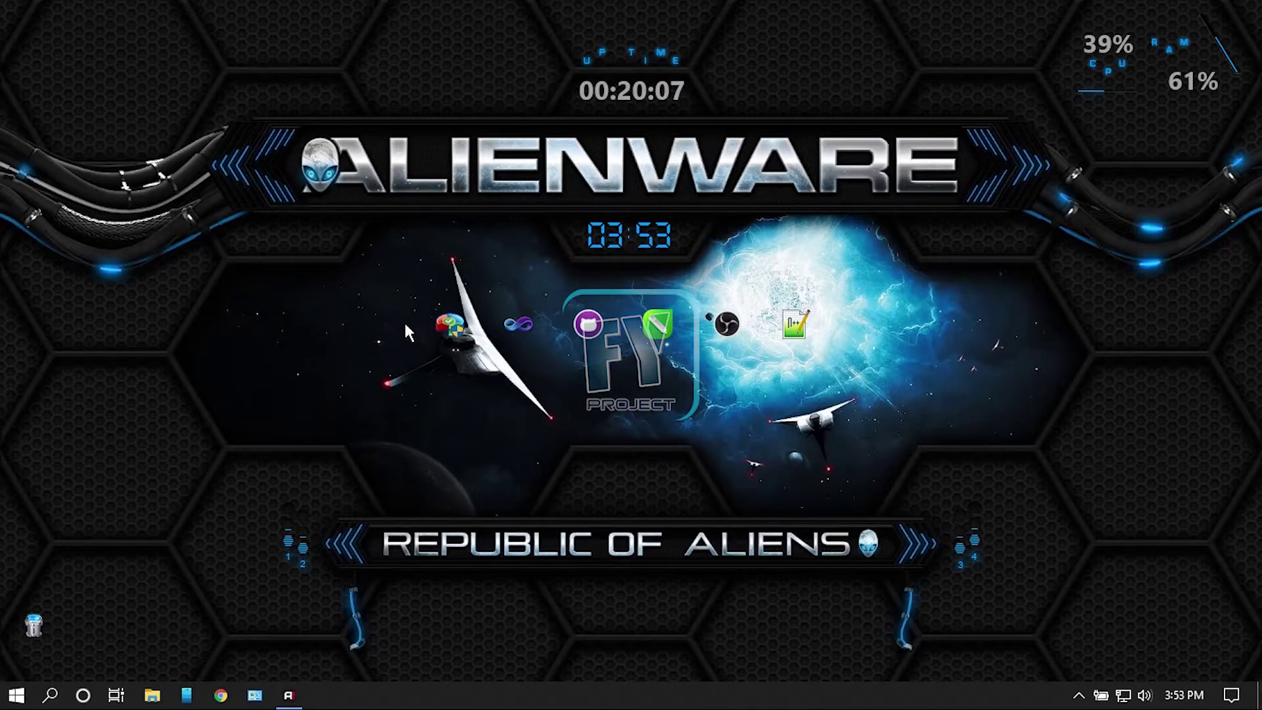
{"action": "double_click", "coordinate": [449, 337]}
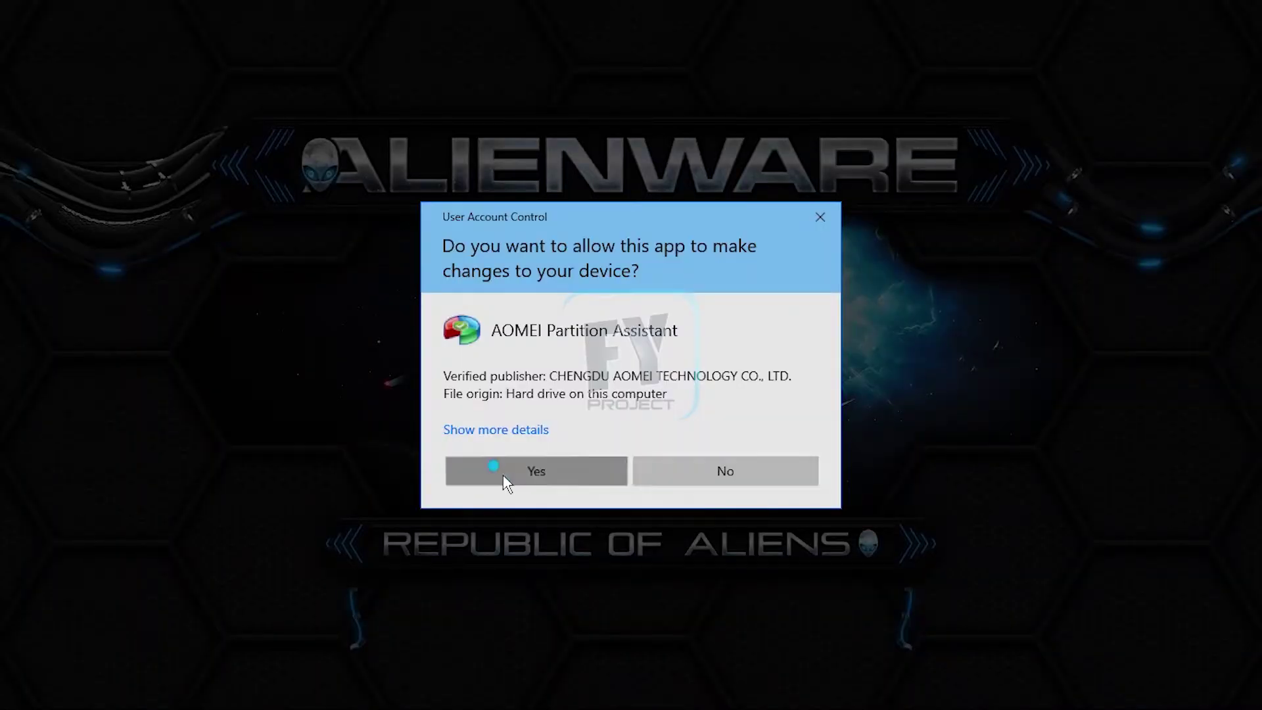
{"action": "left_click", "coordinate": [507, 477]}
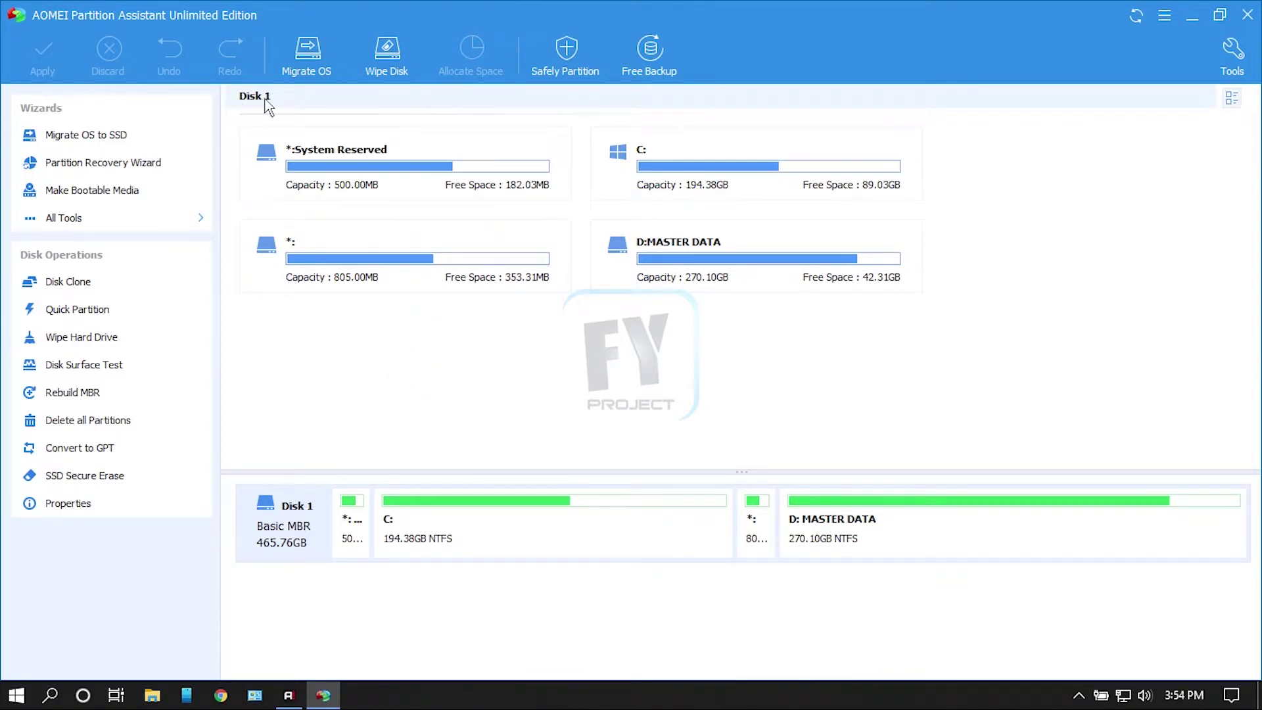
Step: Inspect the C: and D: MASTER DATA partitions of Disk 1 by selecting each in turn
{"action": "left_click", "coordinate": [687, 166]}
{"action": "left_click", "coordinate": [650, 253]}
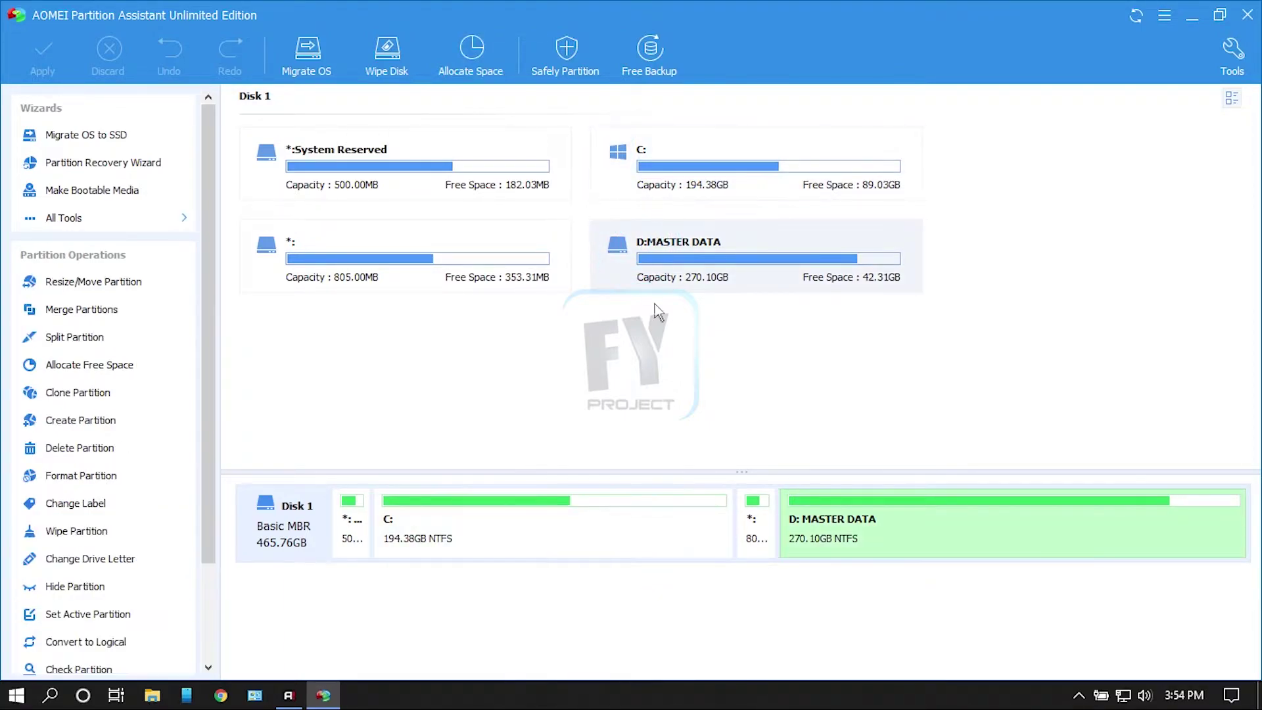
{"action": "left_click", "coordinate": [564, 535]}
{"action": "left_click", "coordinate": [835, 523]}
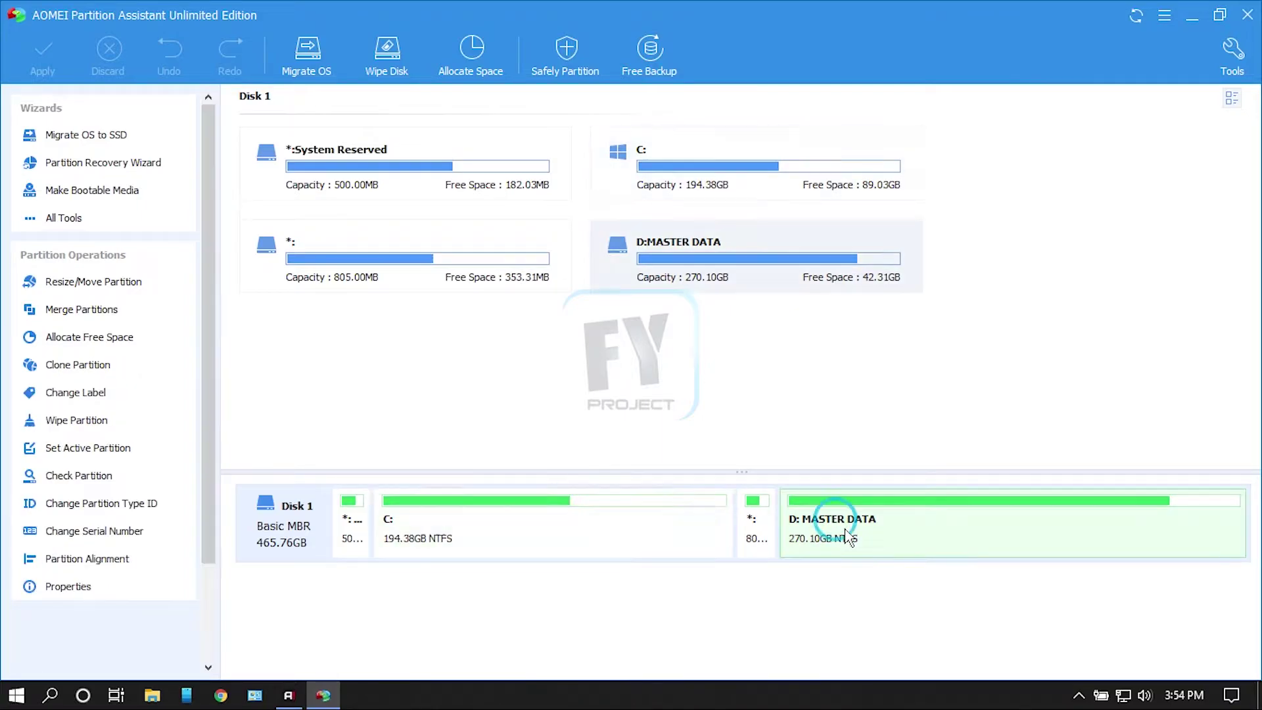
Step: Switch to Chrome, search Google for "aomei partition assistant" and open the official diskpart.com homepage
{"action": "left_click", "coordinate": [323, 695]}
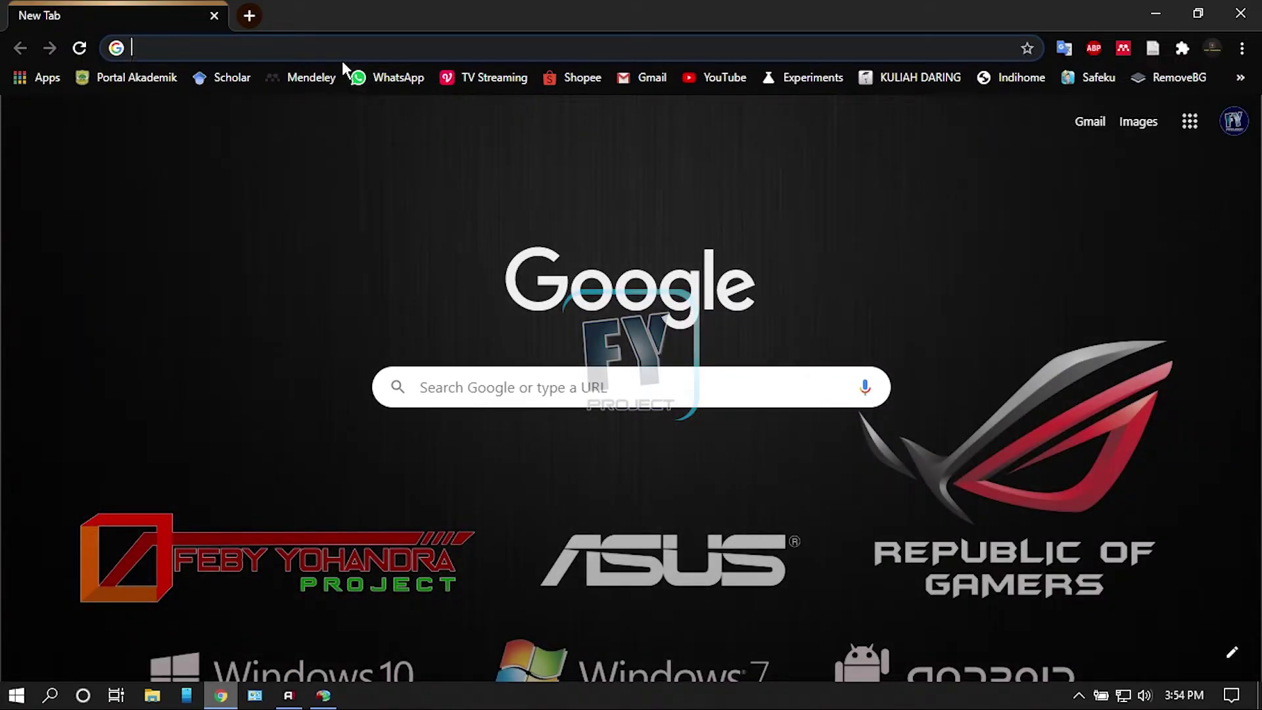
{"action": "type", "text": "AOMEI"}
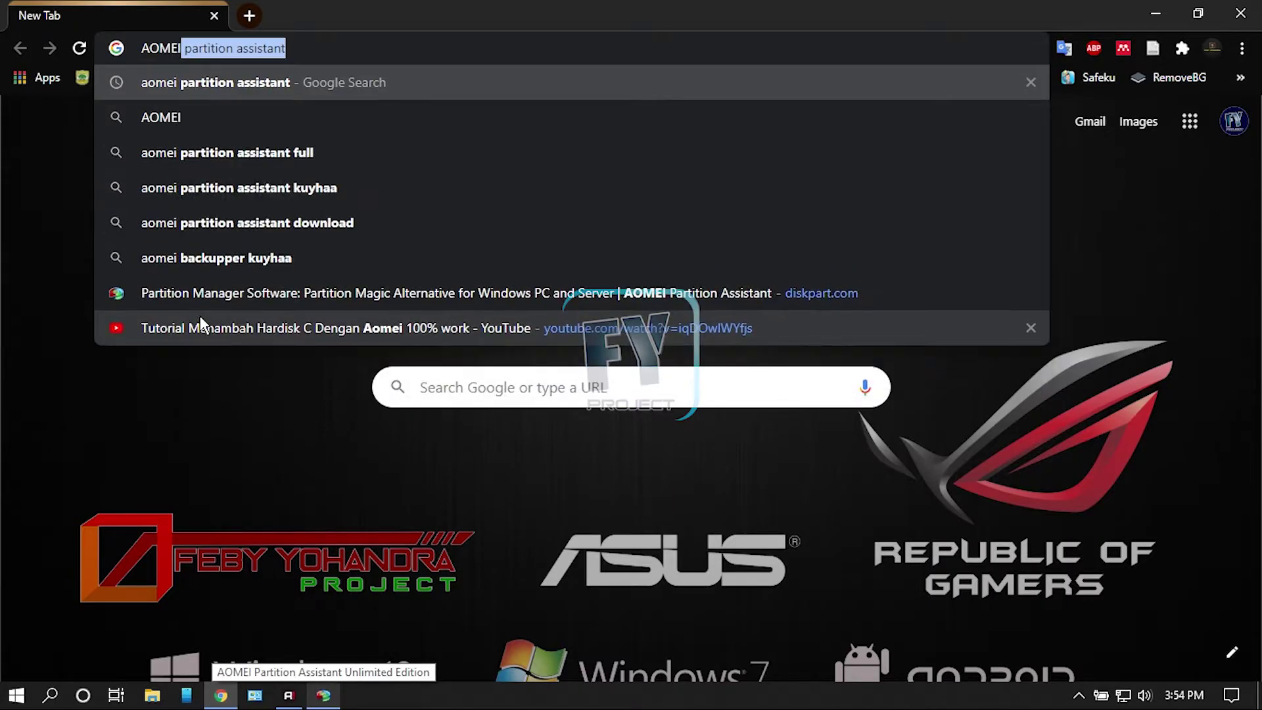
{"action": "key", "text": "Return"}
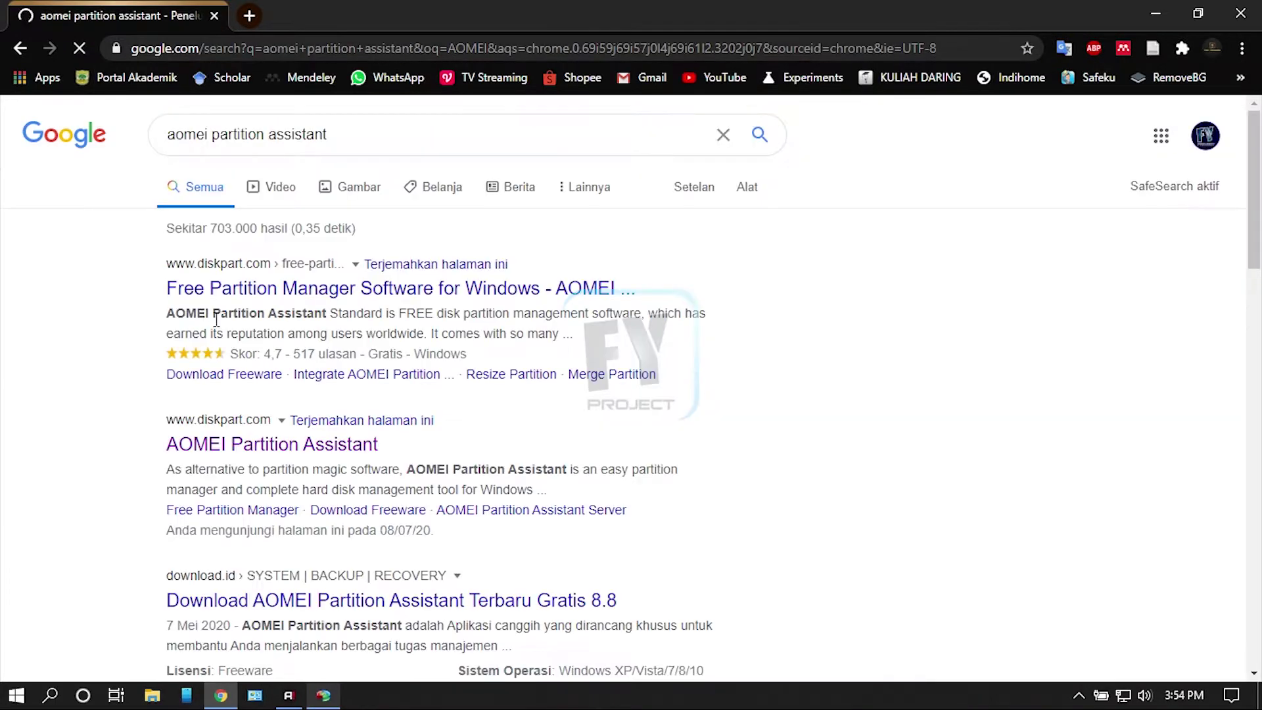
{"action": "left_click", "coordinate": [234, 428]}
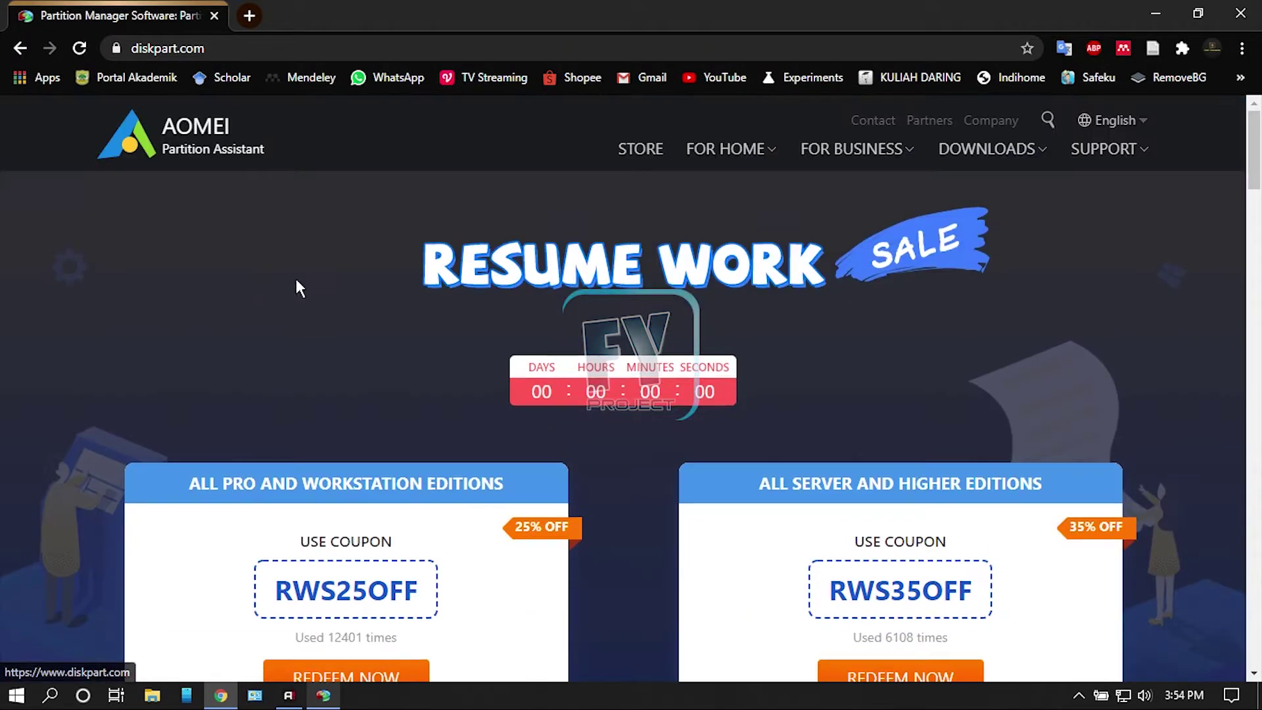
Step: Review the AOMEI Partition Assistant editions and examine the Unlimited Edition's product page
{"action": "scroll", "coordinate": [413, 282], "scroll_direction": "down", "scroll_amount": 1}
{"action": "scroll", "coordinate": [415, 293], "scroll_direction": "down", "scroll_amount": 5}
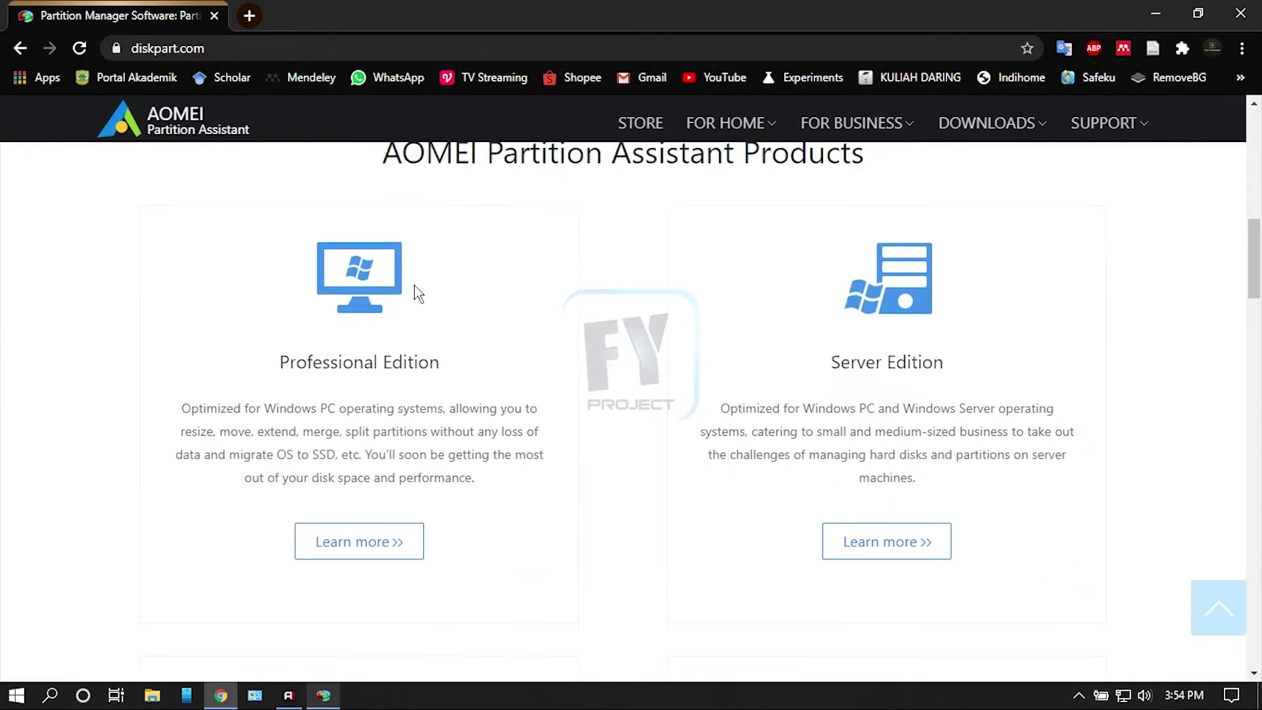
{"action": "scroll", "coordinate": [481, 383], "scroll_direction": "down", "scroll_amount": 5}
{"action": "scroll", "coordinate": [482, 385], "scroll_direction": "down", "scroll_amount": 3}
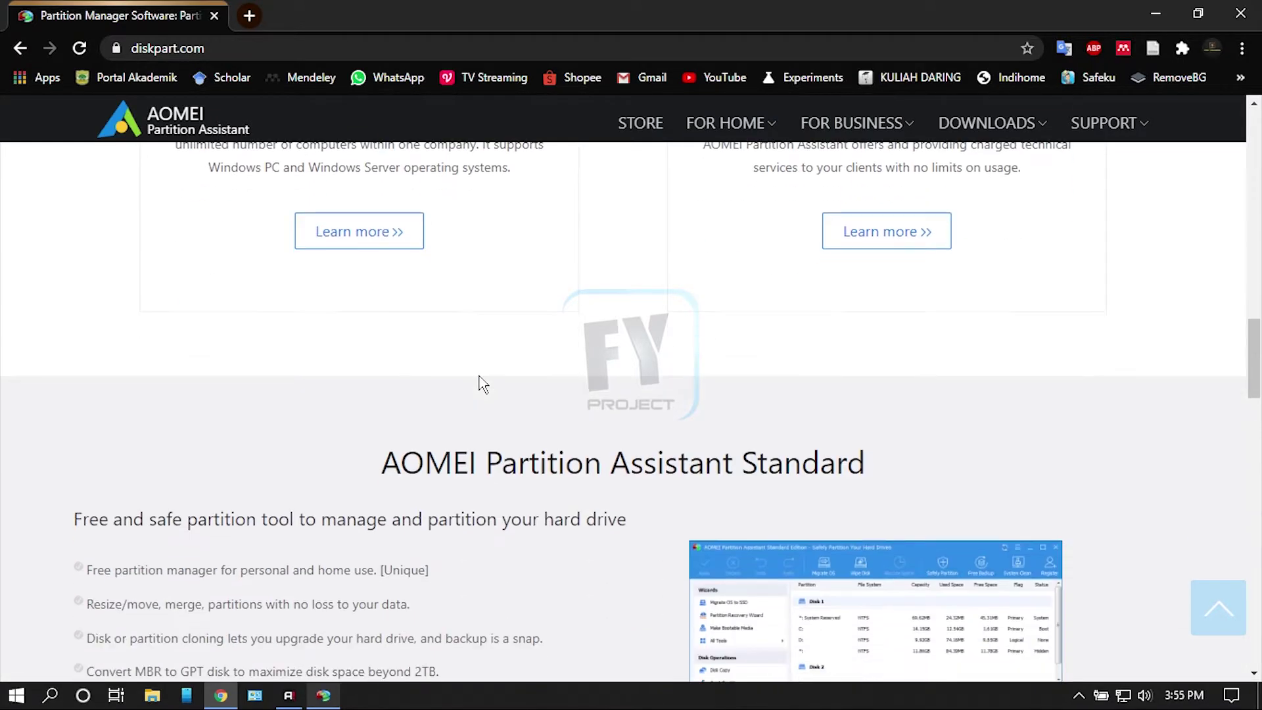
{"action": "scroll", "coordinate": [479, 383], "scroll_direction": "up", "scroll_amount": 4}
{"action": "left_click", "coordinate": [359, 508]}
{"action": "scroll", "coordinate": [500, 365], "scroll_direction": "down", "scroll_amount": 3}
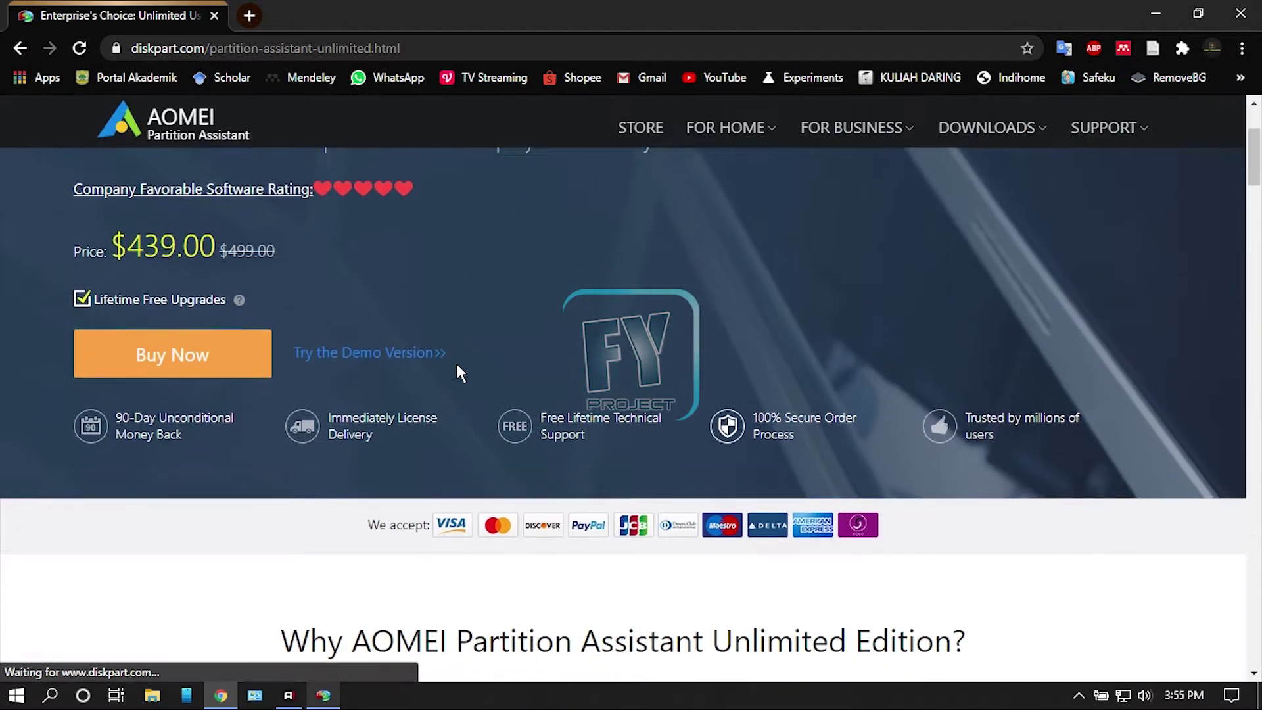
{"action": "scroll", "coordinate": [456, 362], "scroll_direction": "up", "scroll_amount": 4}
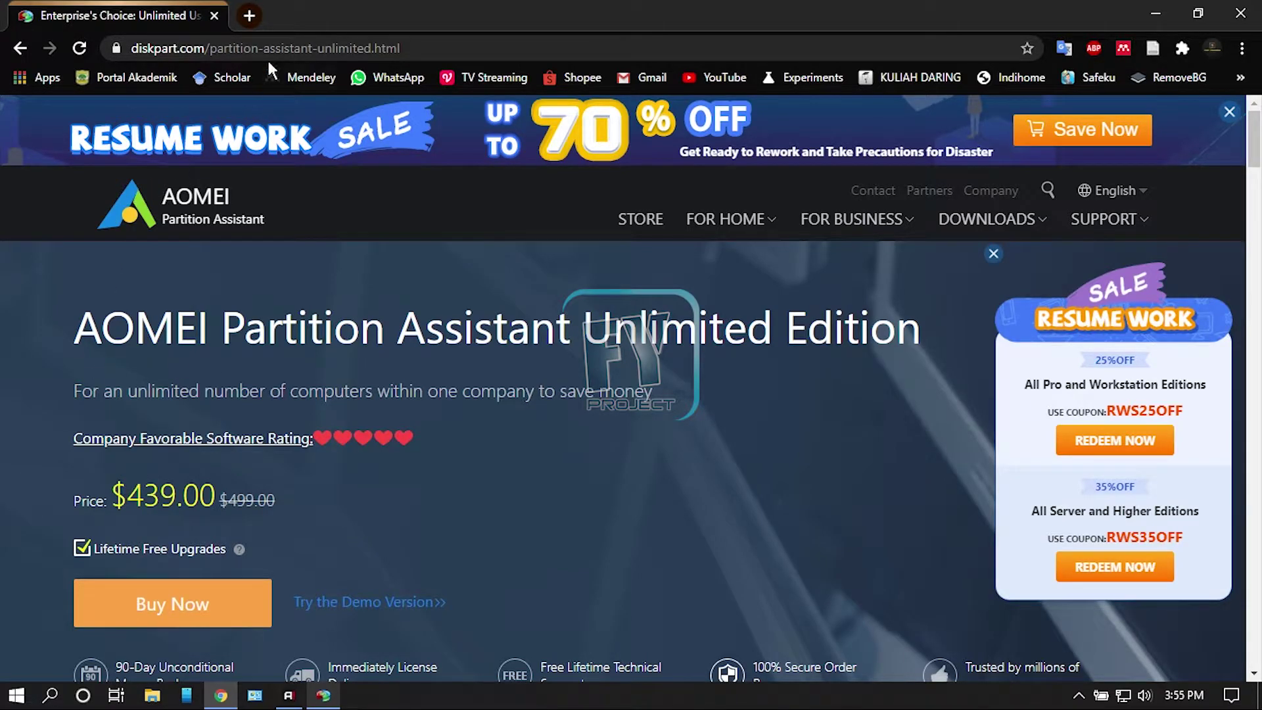
Step: Close the product page and return to AOMEI Partition Assistant
{"action": "left_click", "coordinate": [215, 16]}
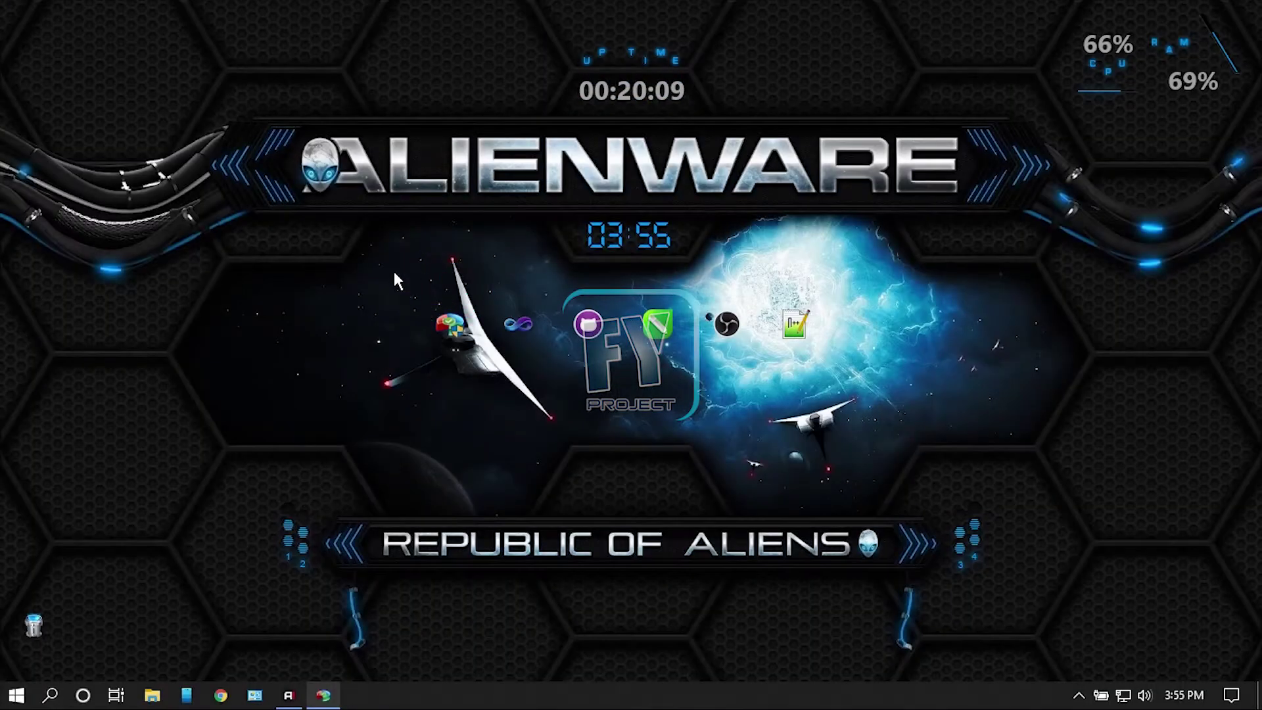
{"action": "right_click", "coordinate": [308, 238]}
{"action": "left_click", "coordinate": [348, 296]}
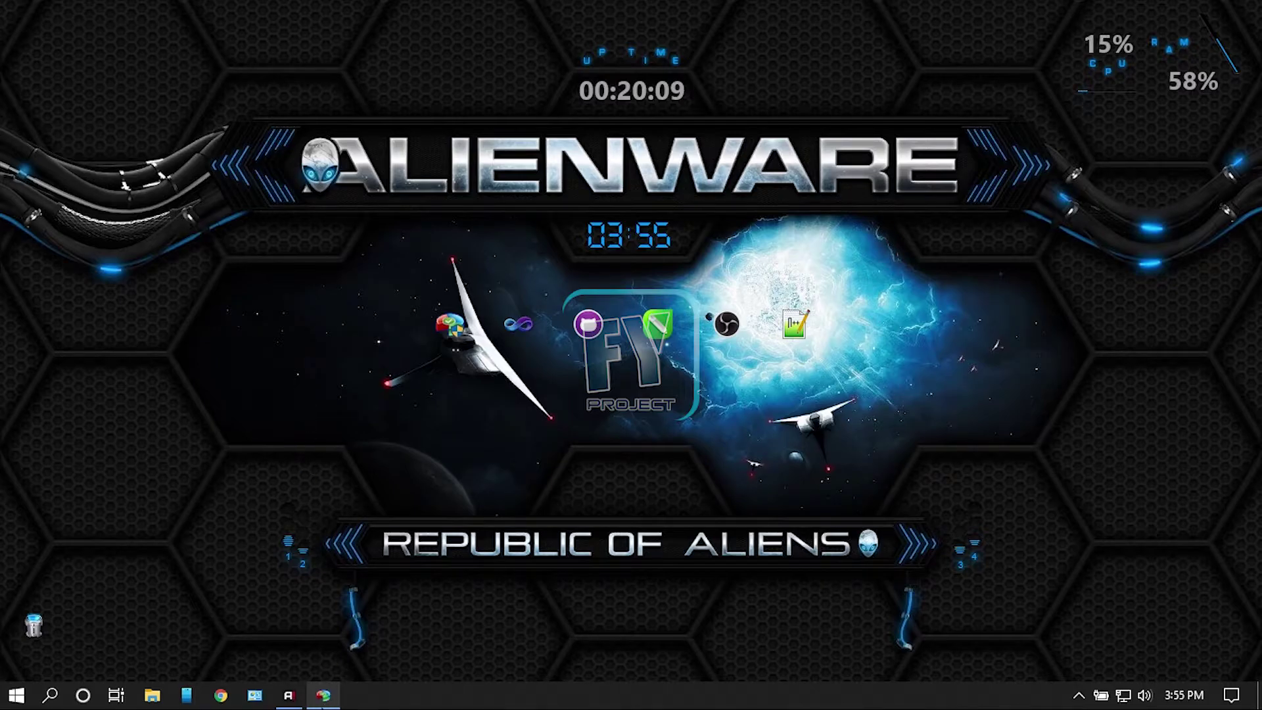
{"action": "left_click", "coordinate": [314, 697]}
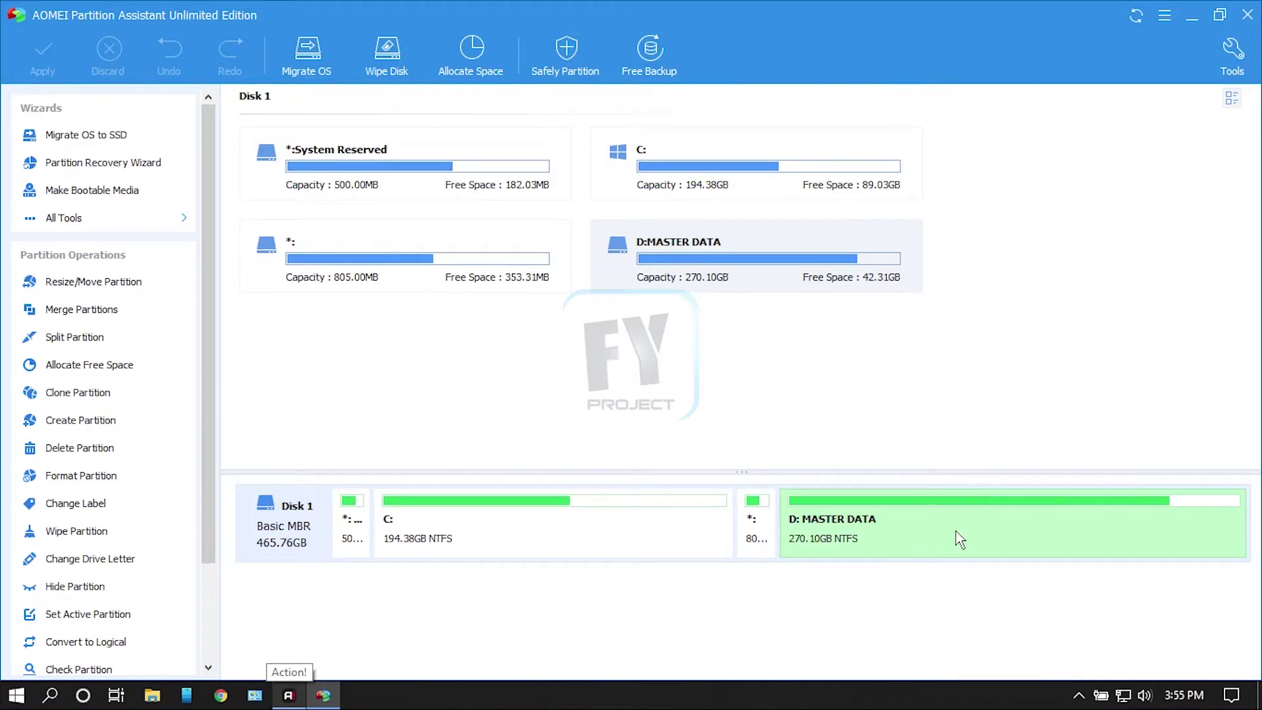
Step: Select the D: MASTER DATA partition and review the partition operations available for it
{"action": "left_click", "coordinate": [610, 530]}
{"action": "left_click", "coordinate": [888, 530]}
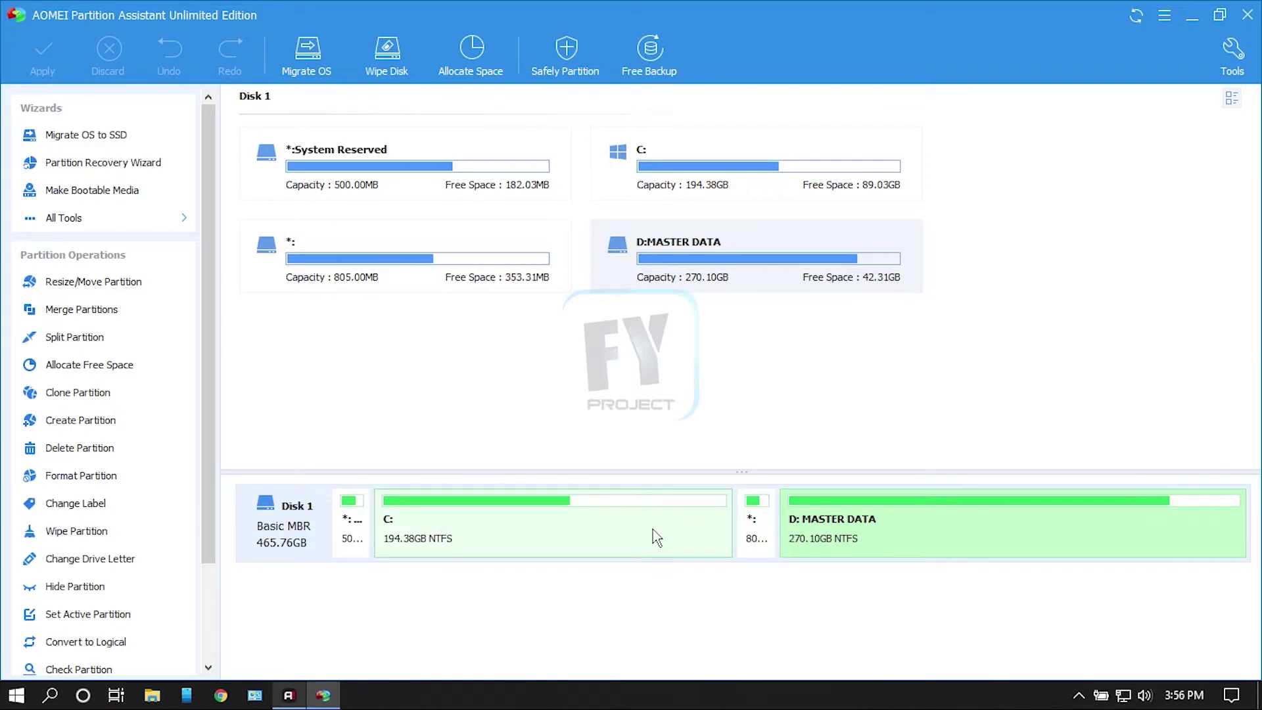
{"action": "right_click", "coordinate": [844, 522]}
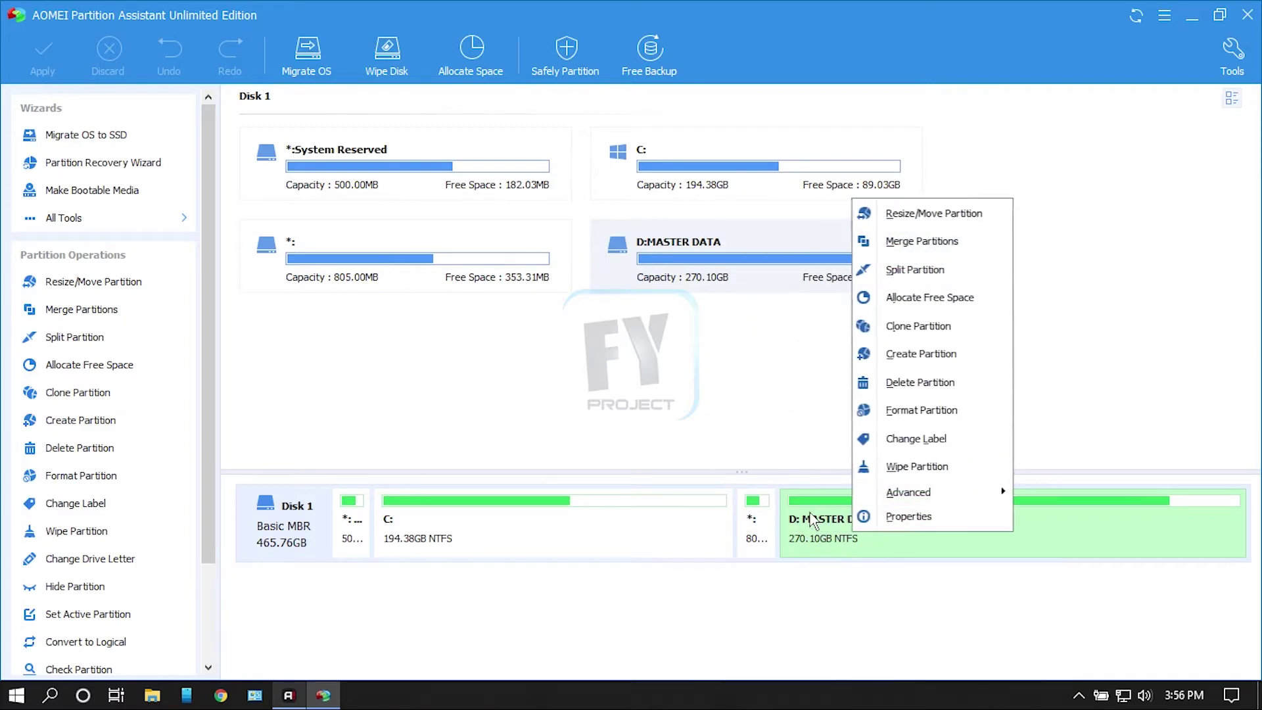
{"action": "left_click", "coordinate": [806, 538]}
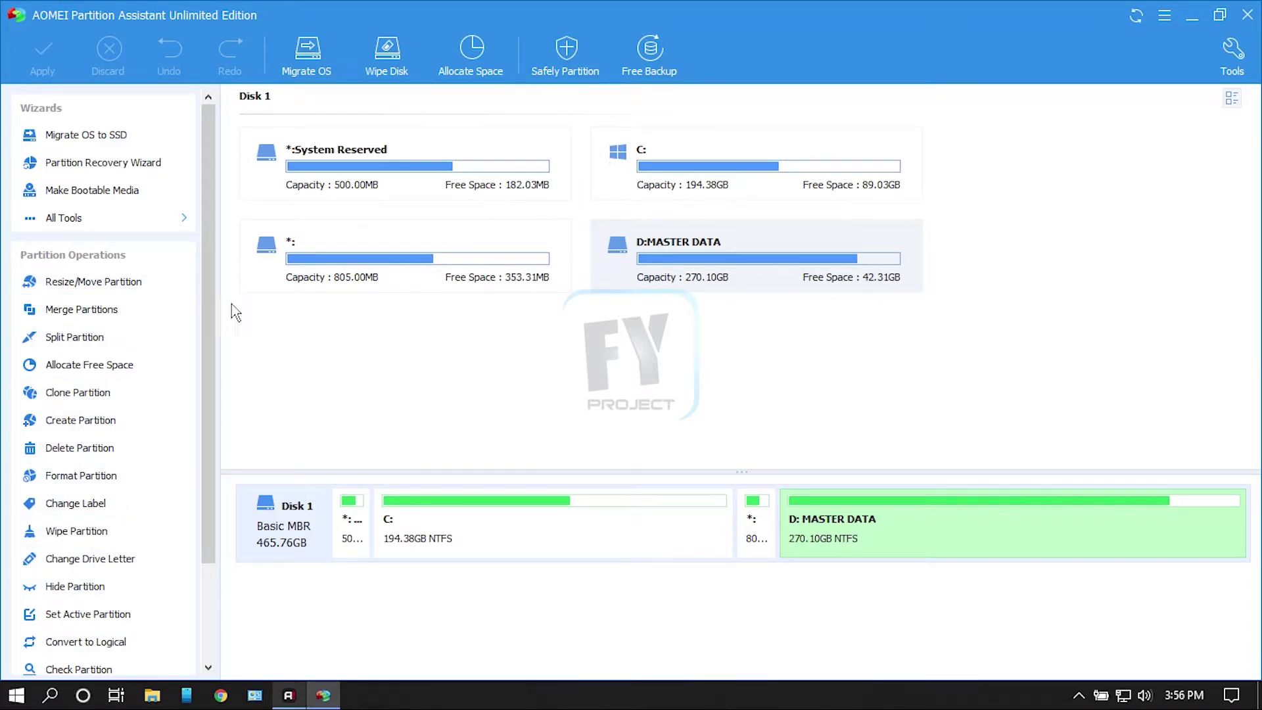
{"action": "right_click", "coordinate": [911, 529]}
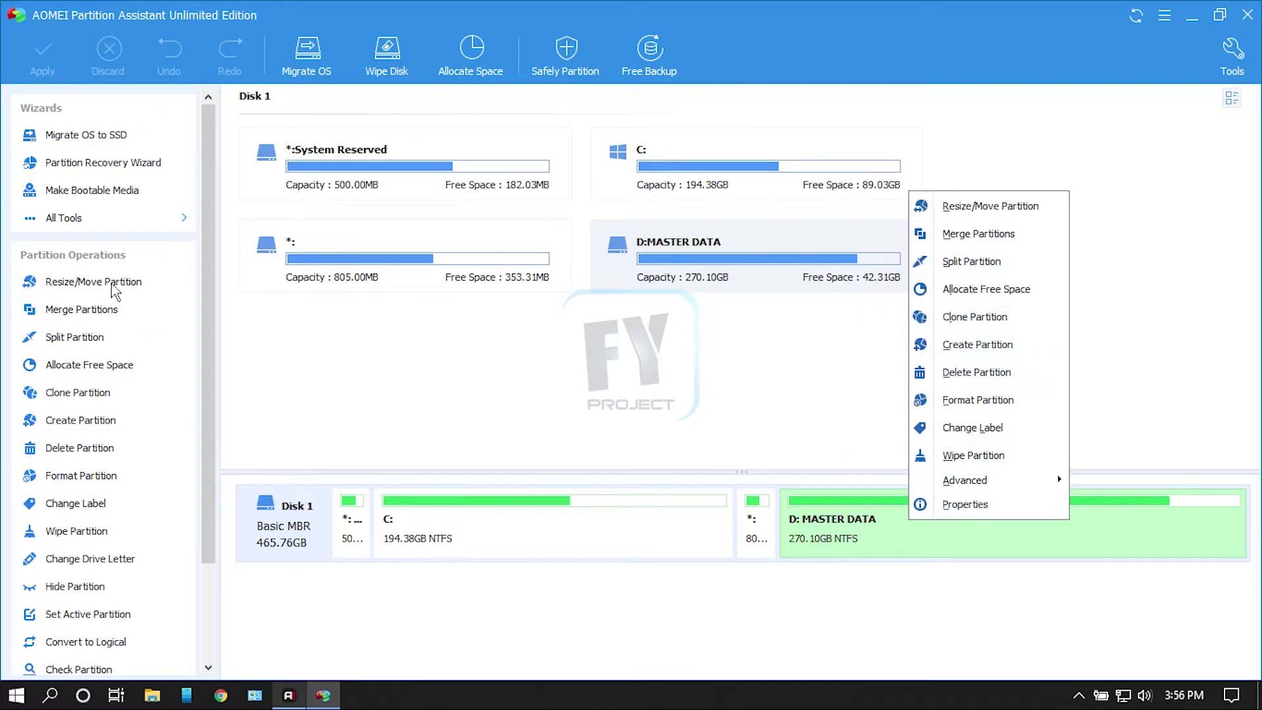
{"action": "left_click", "coordinate": [800, 536]}
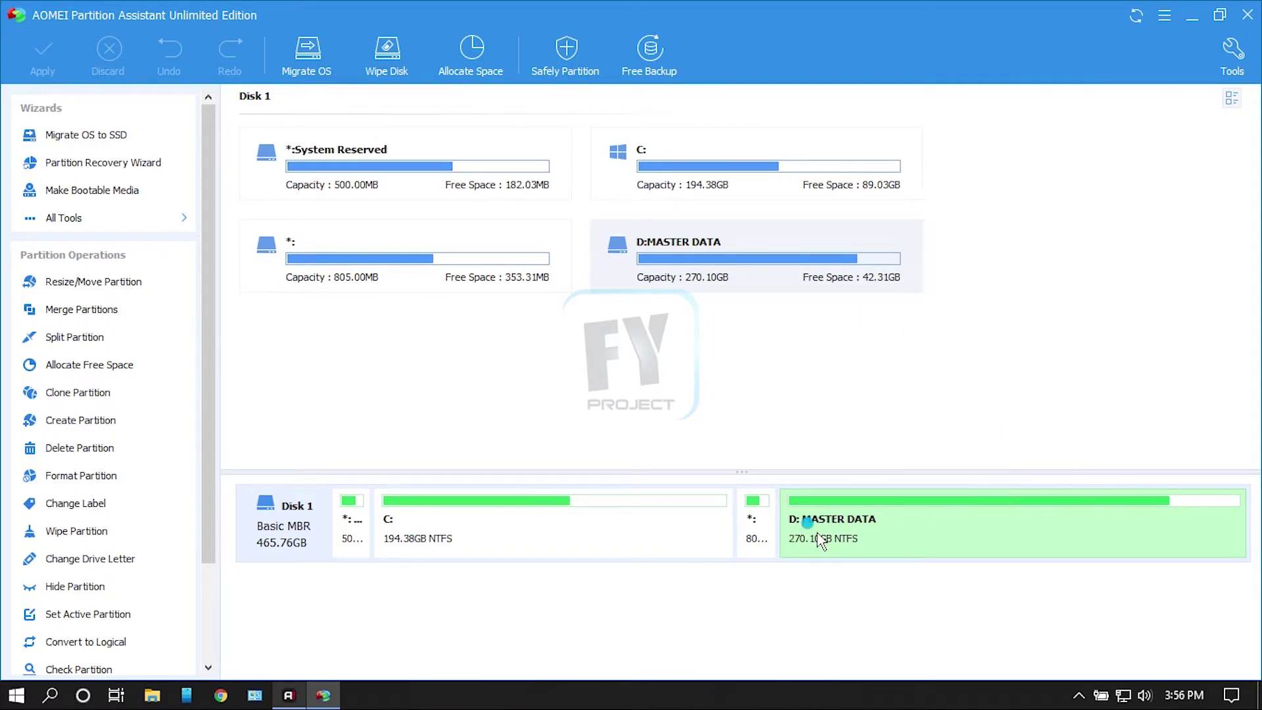
Step: Try shrinking the D: MASTER DATA partition to 247.44 GB, restore its full size and cancel the resize
{"action": "left_click", "coordinate": [100, 283]}
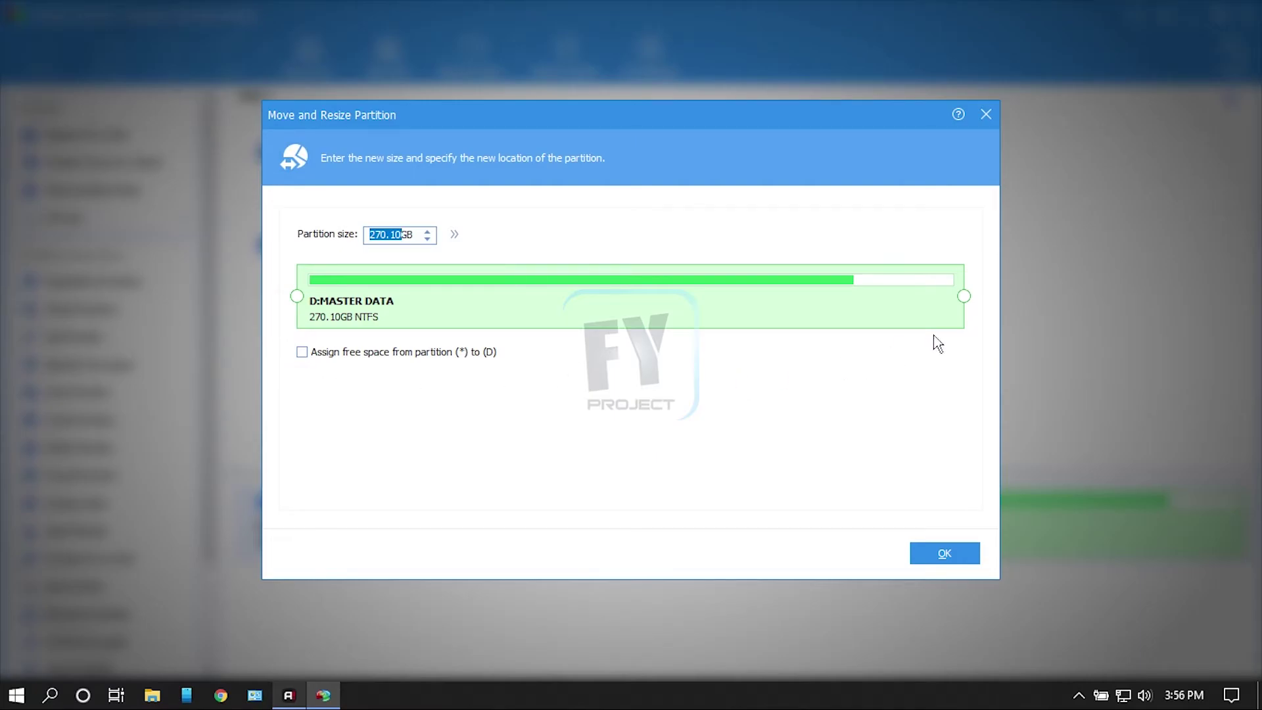
{"action": "left_click_drag", "start_coordinate": [973, 297], "coordinate": [913, 307]}
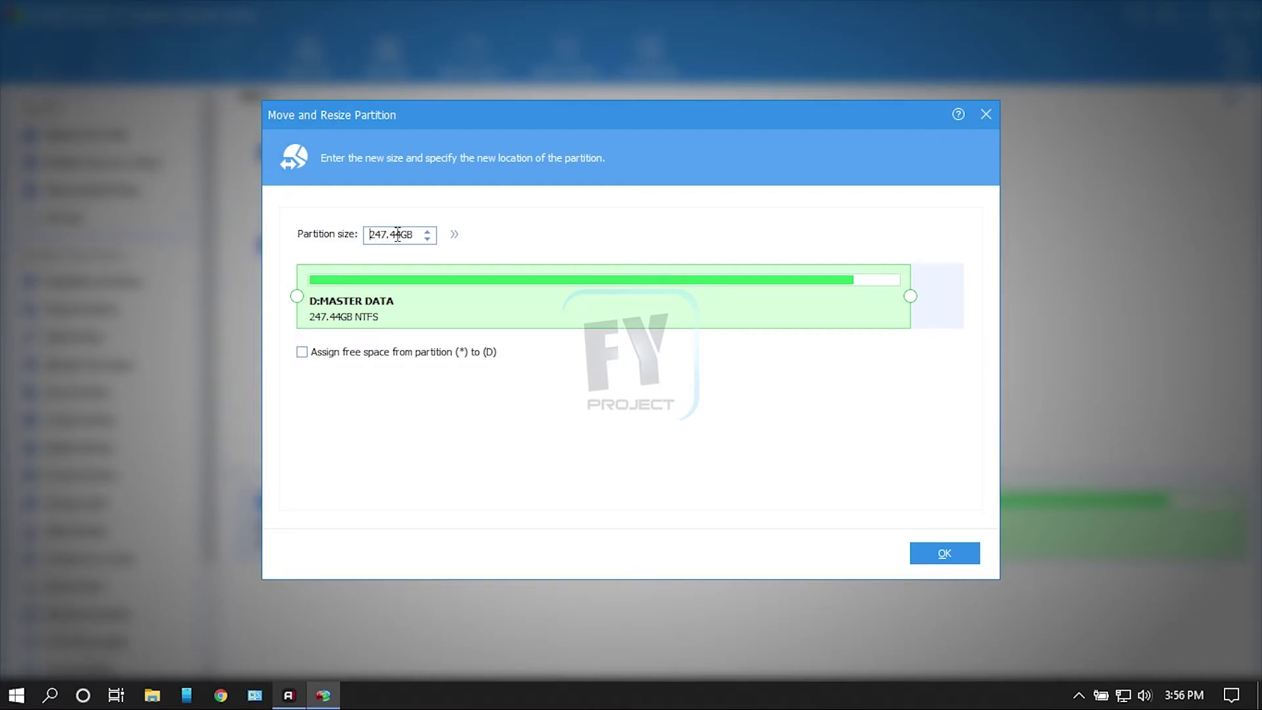
{"action": "left_click_drag", "start_coordinate": [912, 300], "coordinate": [946, 308]}
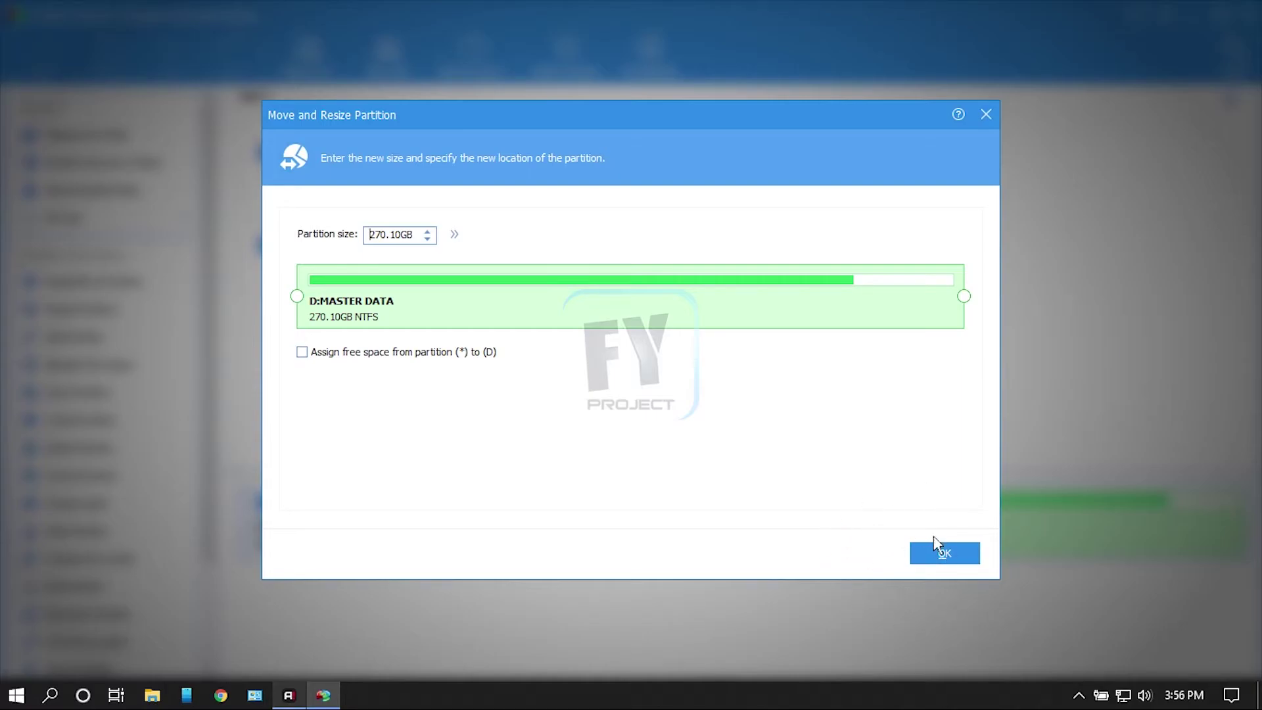
{"action": "left_click", "coordinate": [994, 120]}
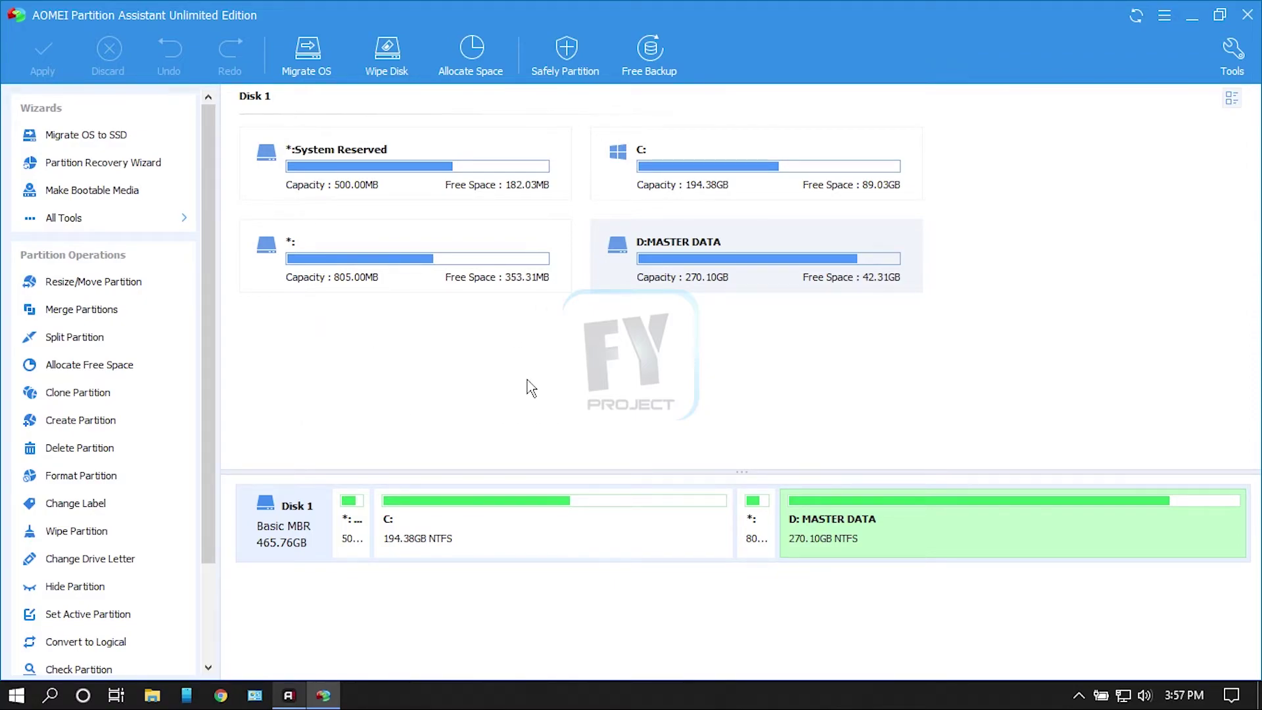
Step: Review the target choices for merging the C: partition on Disk 1, cancel the merge and close AOMEI Partition Assistant
{"action": "left_click", "coordinate": [399, 524]}
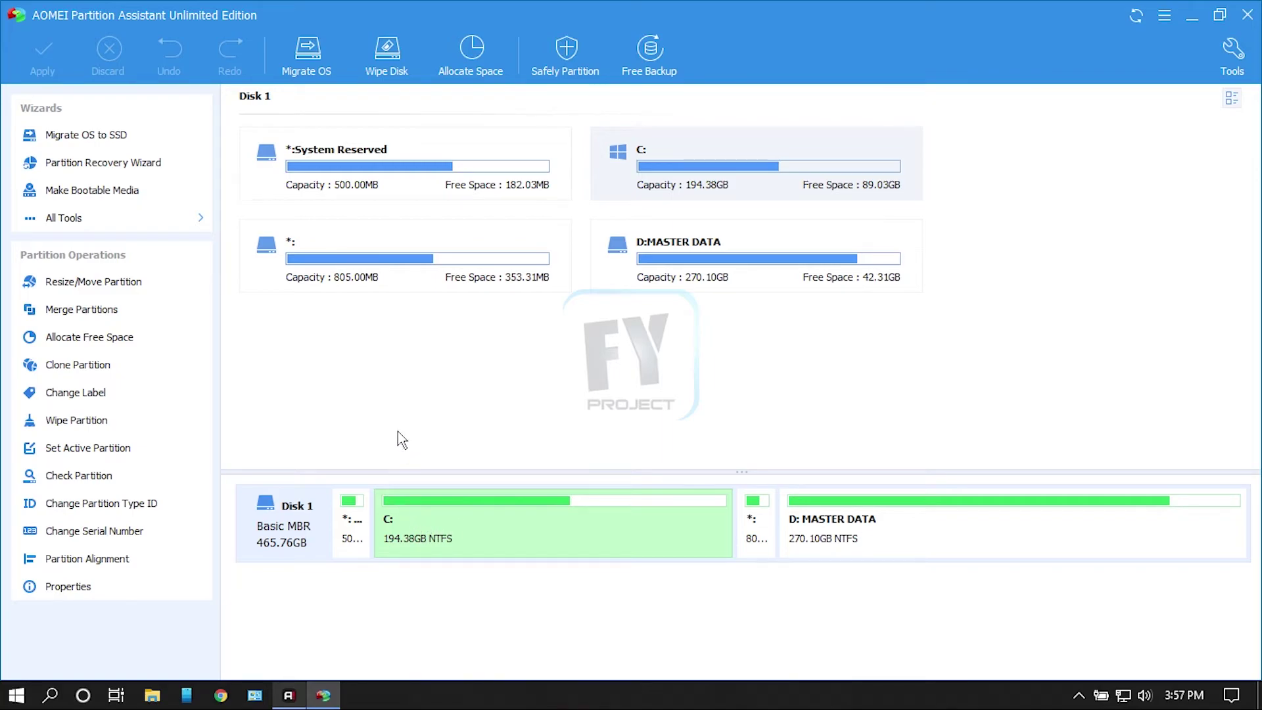
{"action": "left_click", "coordinate": [105, 314]}
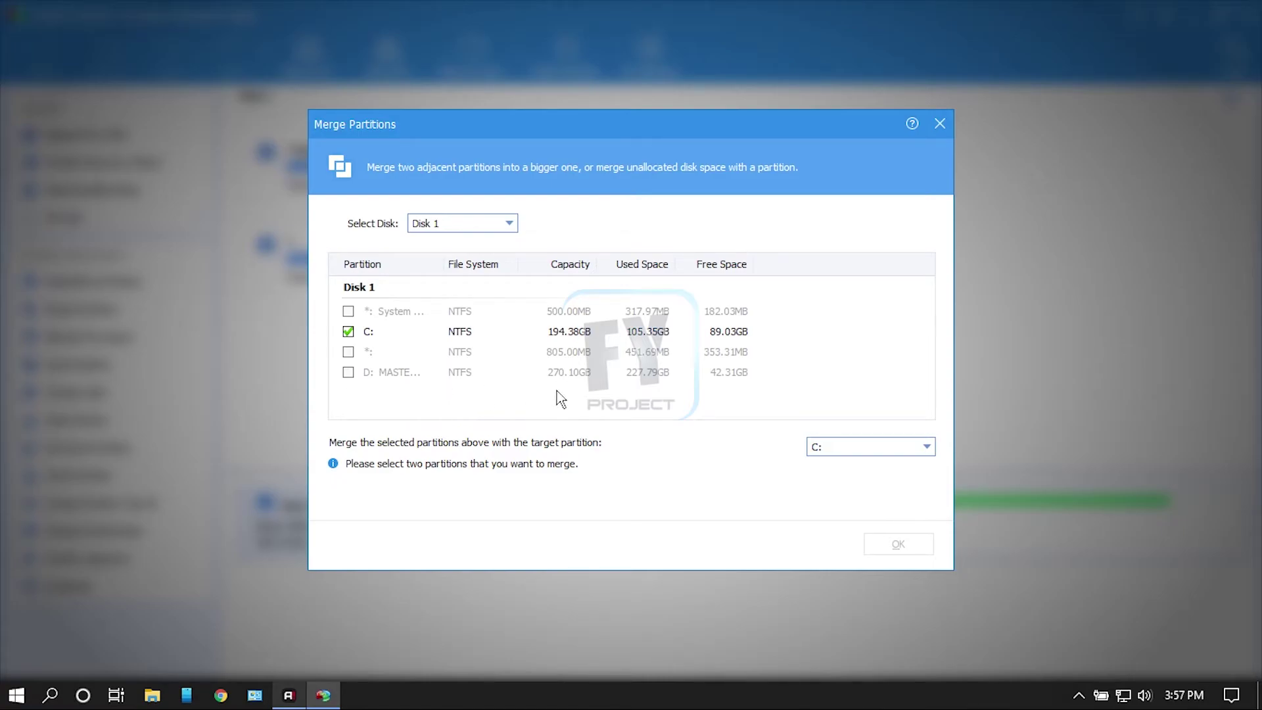
{"action": "left_click", "coordinate": [919, 452]}
{"action": "left_click", "coordinate": [917, 463]}
{"action": "left_click", "coordinate": [940, 124]}
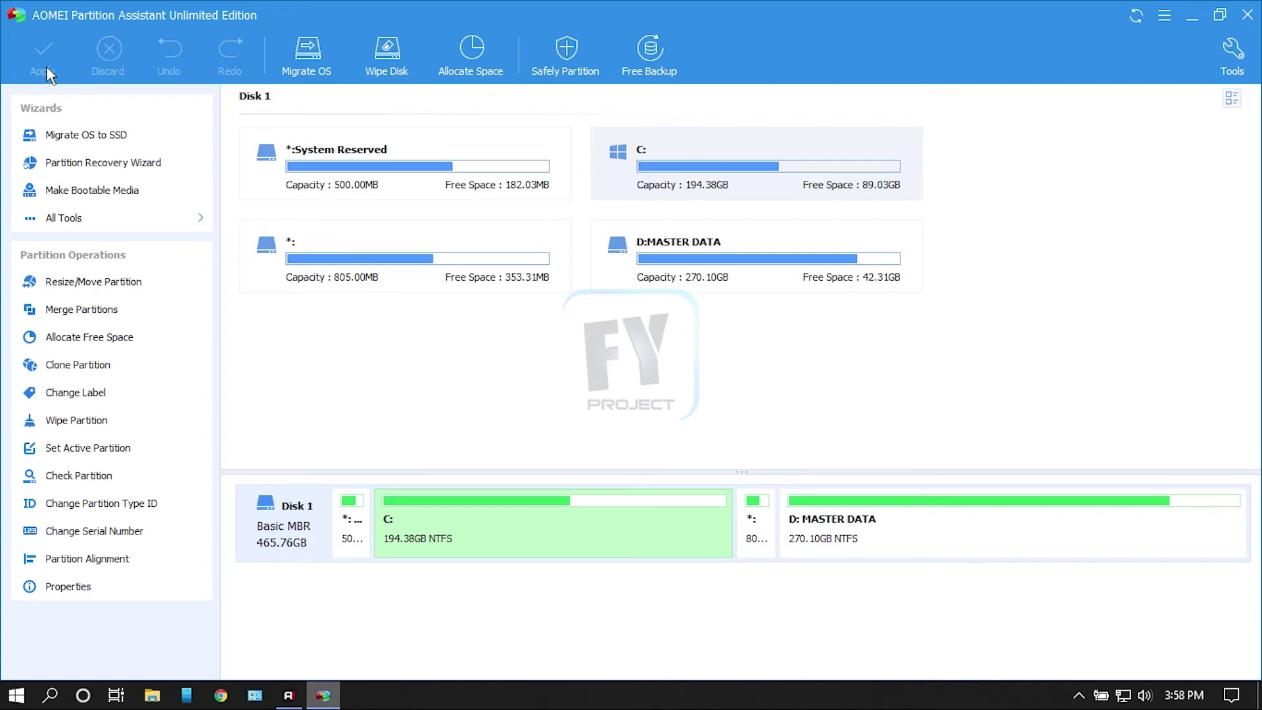
{"action": "left_click", "coordinate": [1257, 8]}
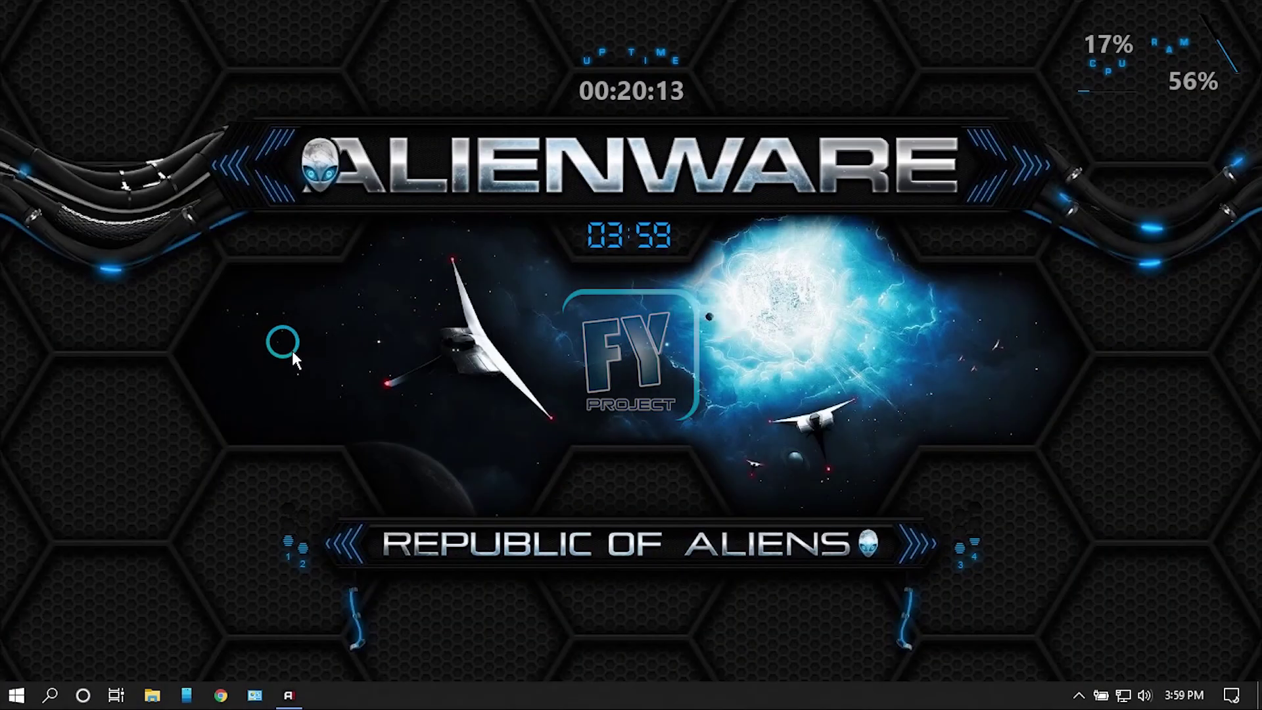